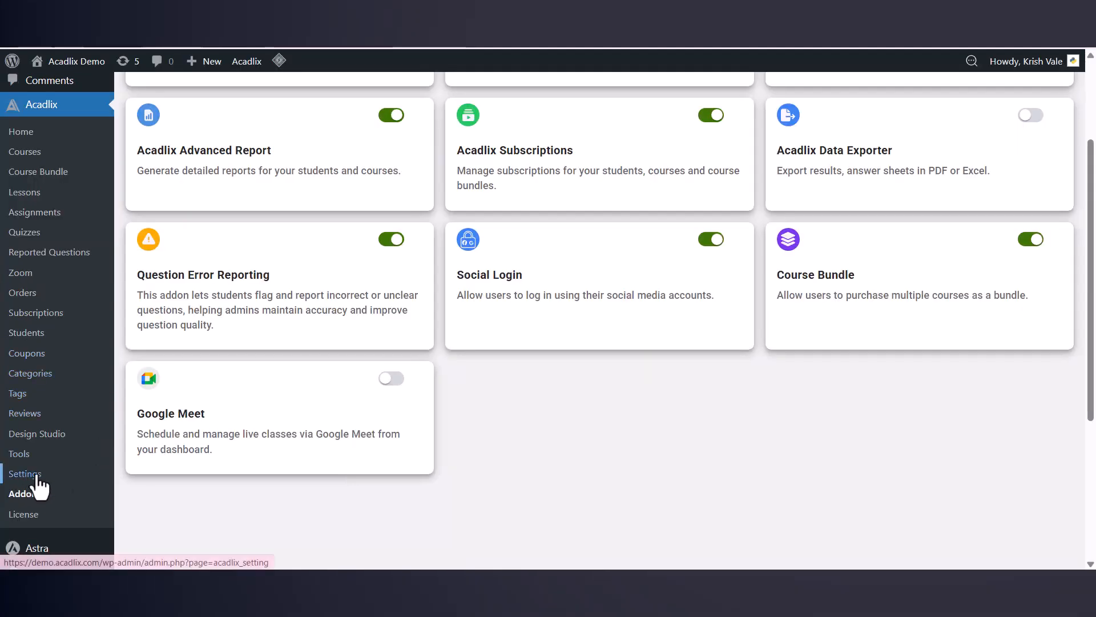
Step: Open the Acadlix subscription settings, check the Auto subscription type, and leave the type set to Manual
{"action": "left_click", "coordinate": [82, 474]}
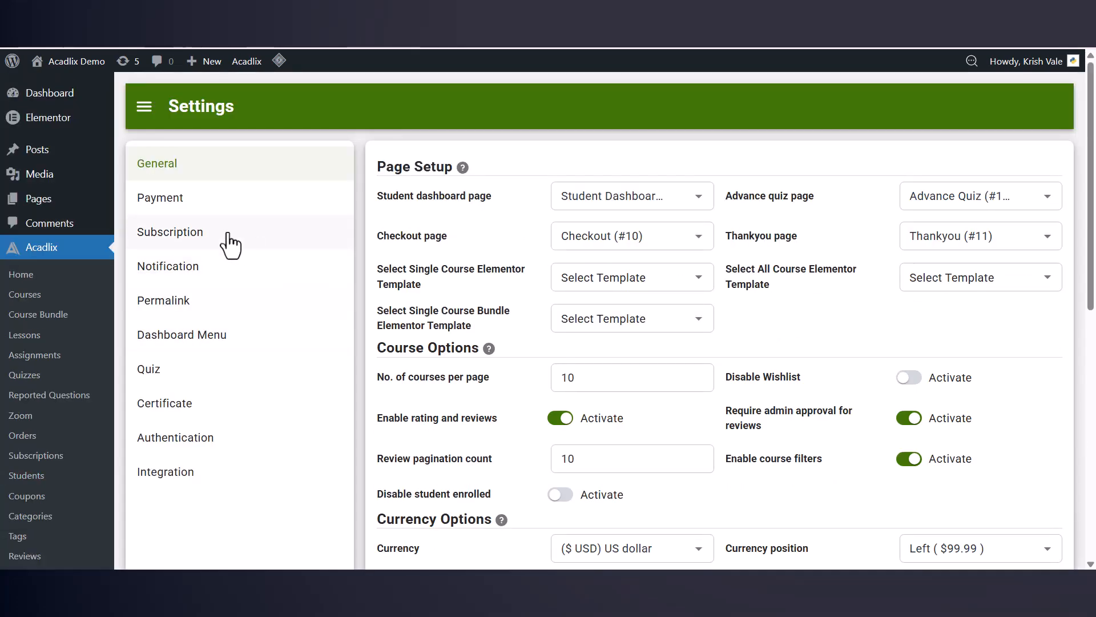
{"action": "left_click", "coordinate": [190, 235]}
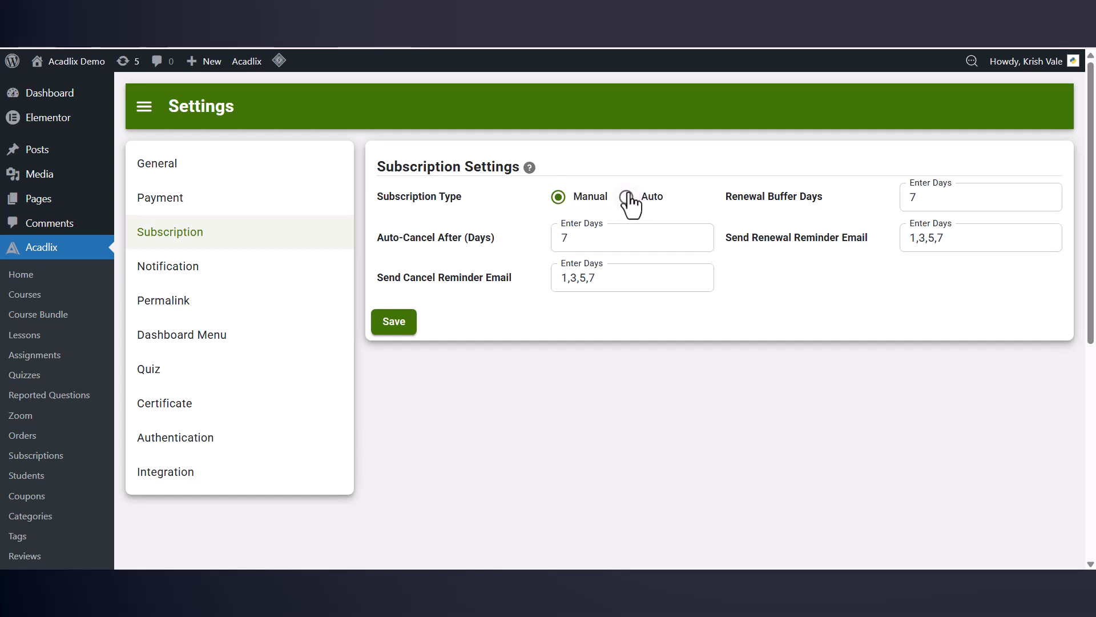
{"action": "left_click_drag", "start_coordinate": [372, 197], "coordinate": [478, 197]}
{"action": "left_click", "coordinate": [478, 196]}
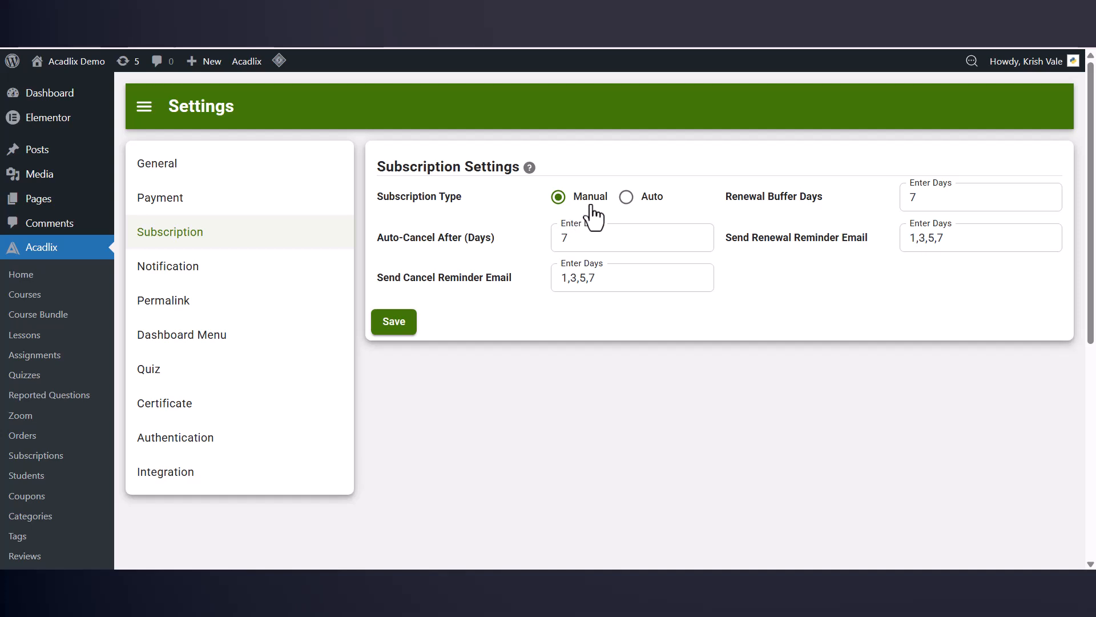
{"action": "left_click", "coordinate": [626, 199]}
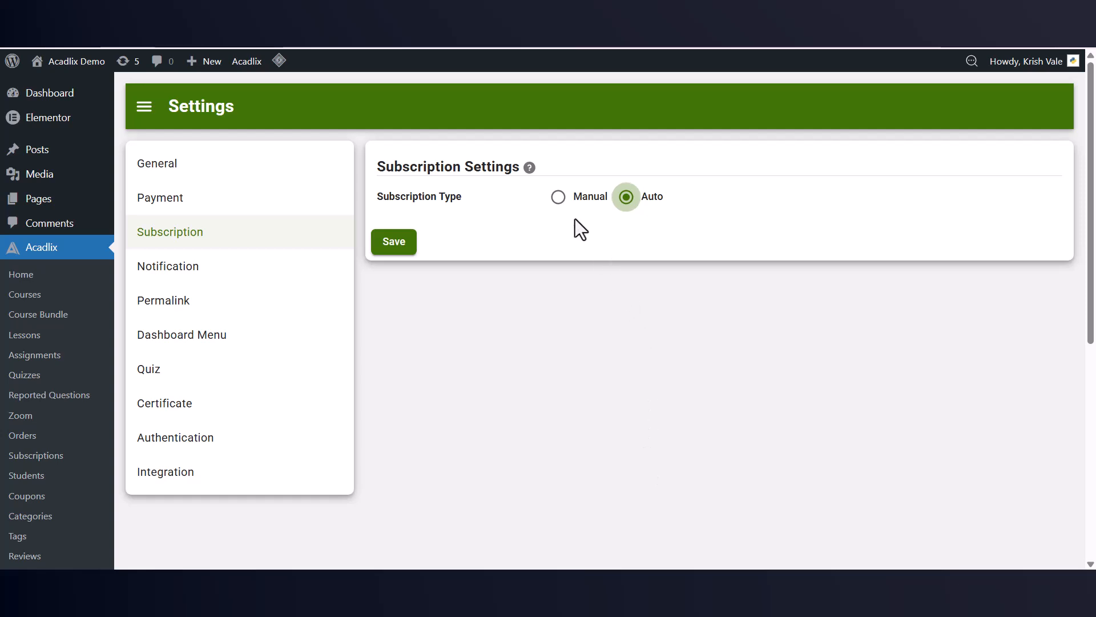
{"action": "left_click", "coordinate": [559, 197]}
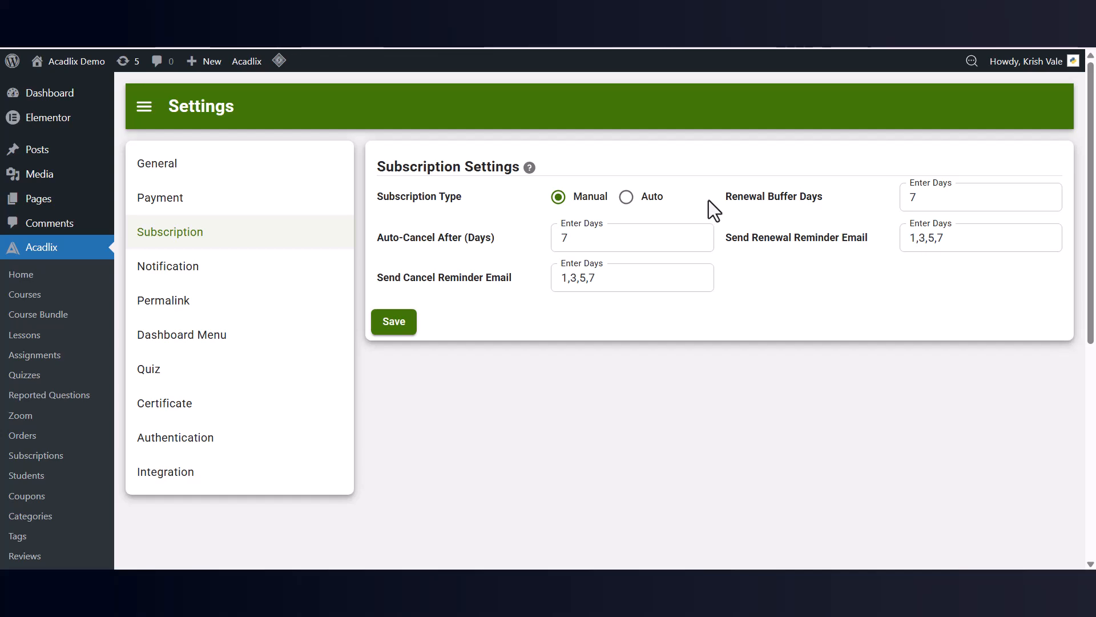
Step: Review the Renewal Buffer Days and Send Renewal Reminder Email settings
{"action": "left_click_drag", "start_coordinate": [725, 196], "coordinate": [841, 194]}
{"action": "left_click", "coordinate": [842, 193]}
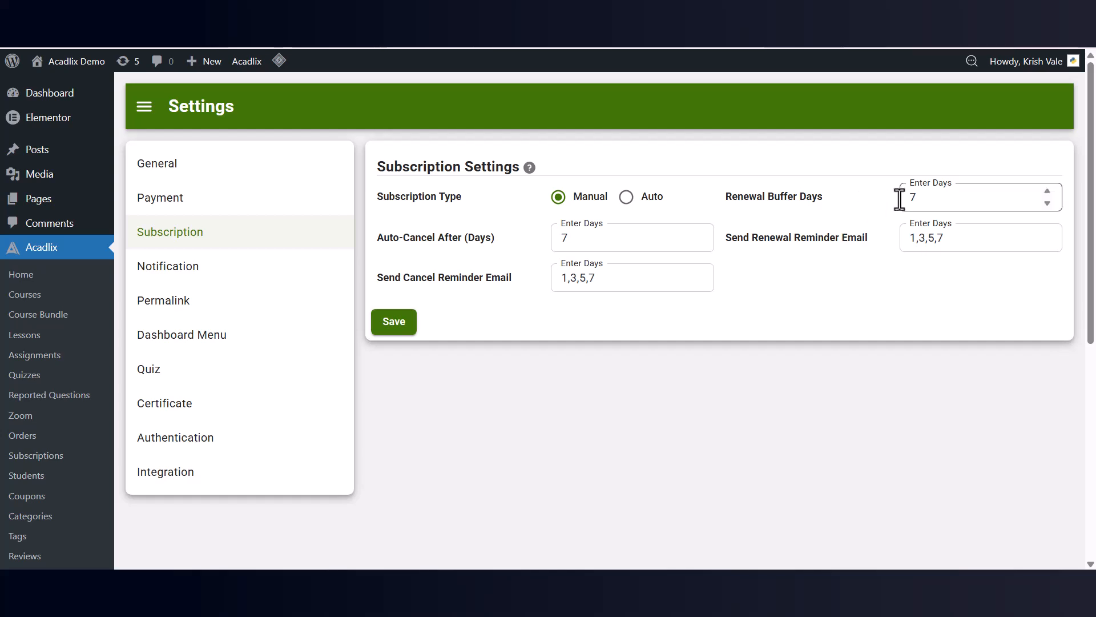
{"action": "left_click_drag", "start_coordinate": [899, 198], "coordinate": [925, 198]}
{"action": "left_click", "coordinate": [925, 198]}
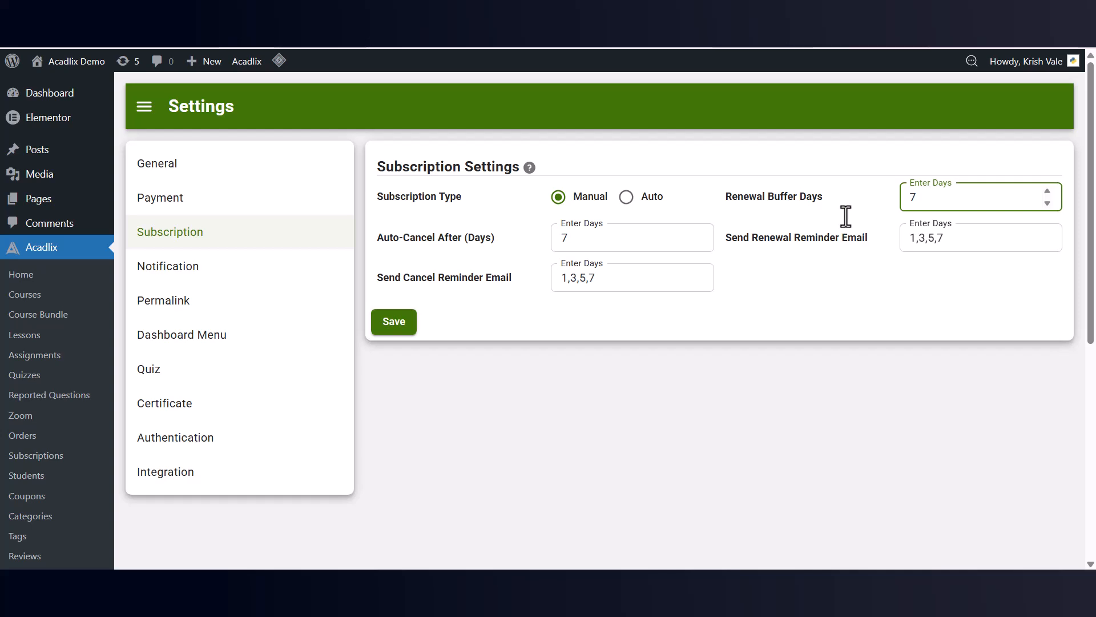
{"action": "left_click_drag", "start_coordinate": [726, 238], "coordinate": [870, 236]}
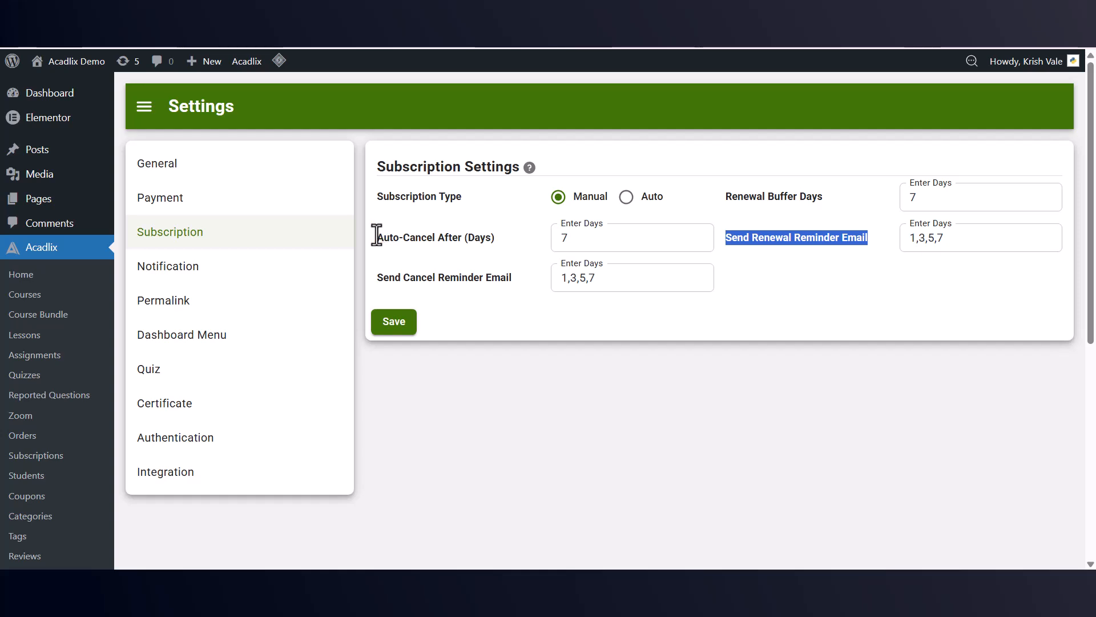
Step: Set Auto-Cancel After to 7 days, review the cancel reminder email setting, and save the subscription settings
{"action": "left_click_drag", "start_coordinate": [375, 236], "coordinate": [506, 235]}
{"action": "left_click", "coordinate": [506, 235]}
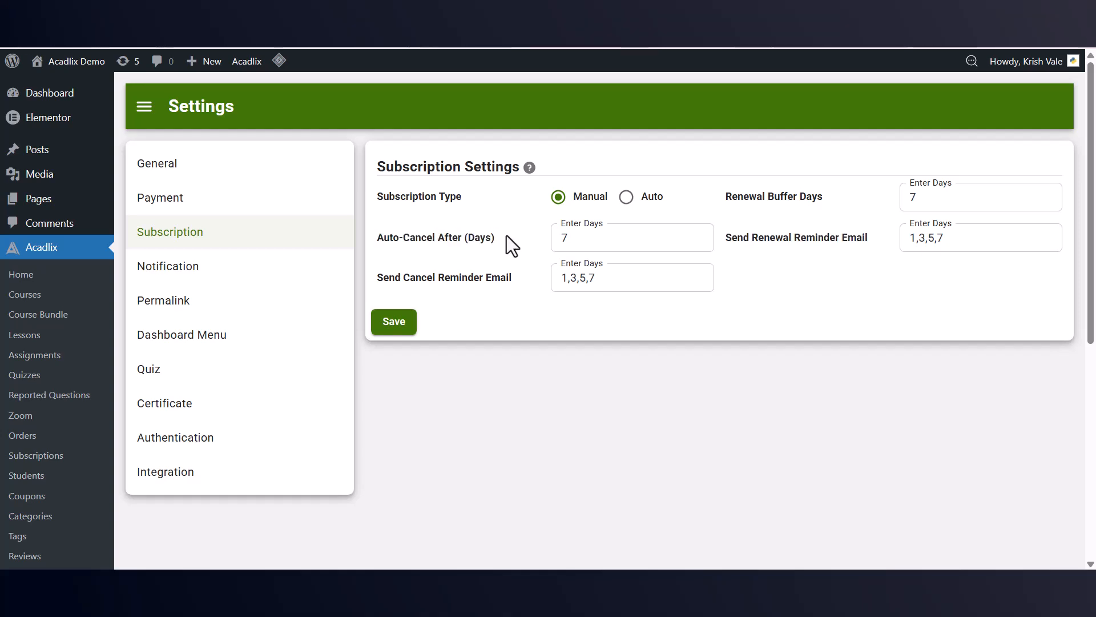
{"action": "left_click", "coordinate": [562, 240]}
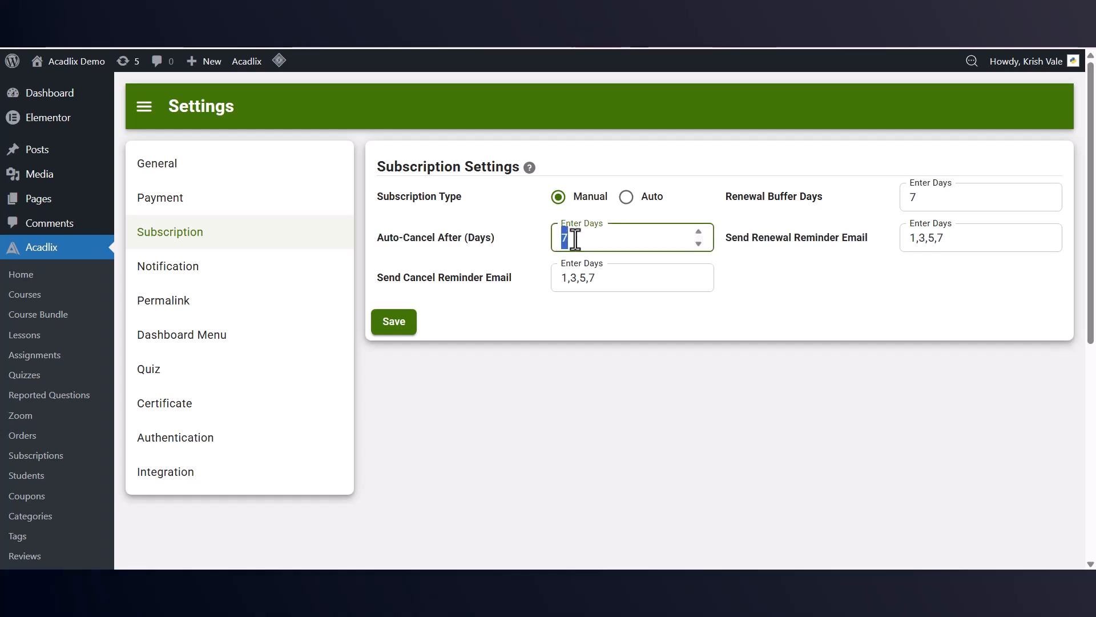
{"action": "type", "text": "7"}
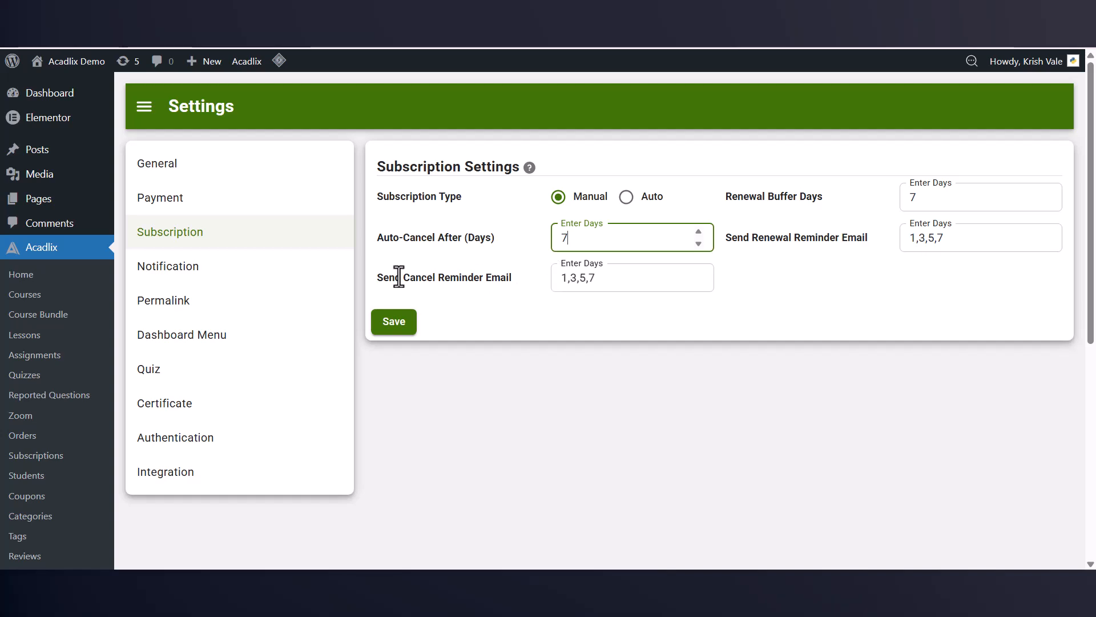
{"action": "left_click_drag", "start_coordinate": [377, 276], "coordinate": [504, 277]}
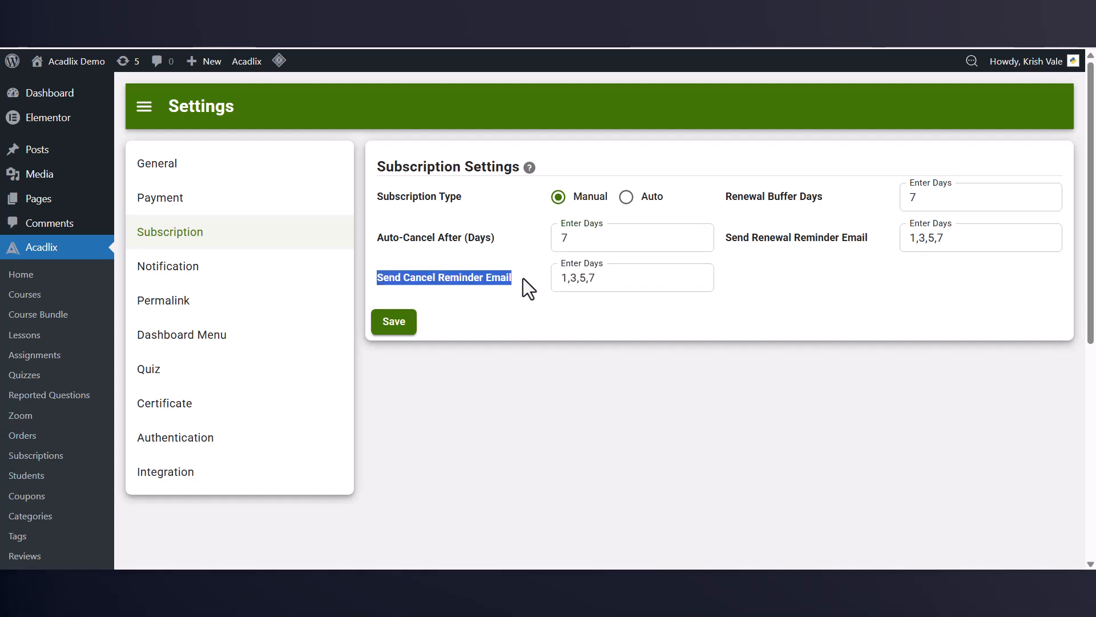
{"action": "left_click", "coordinate": [523, 278]}
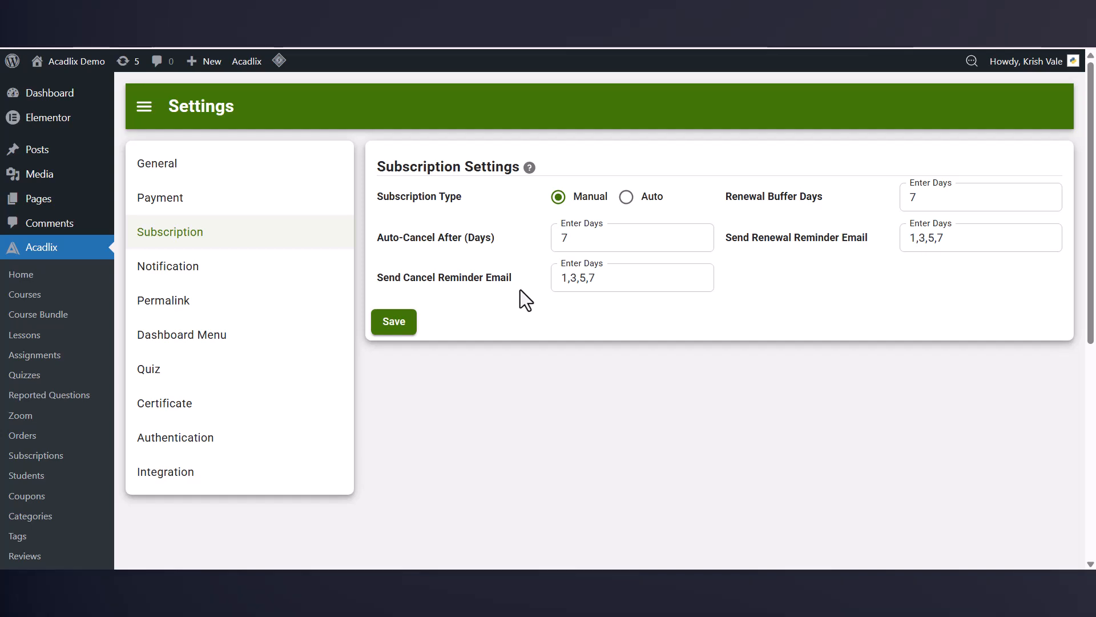
{"action": "left_click", "coordinate": [396, 323]}
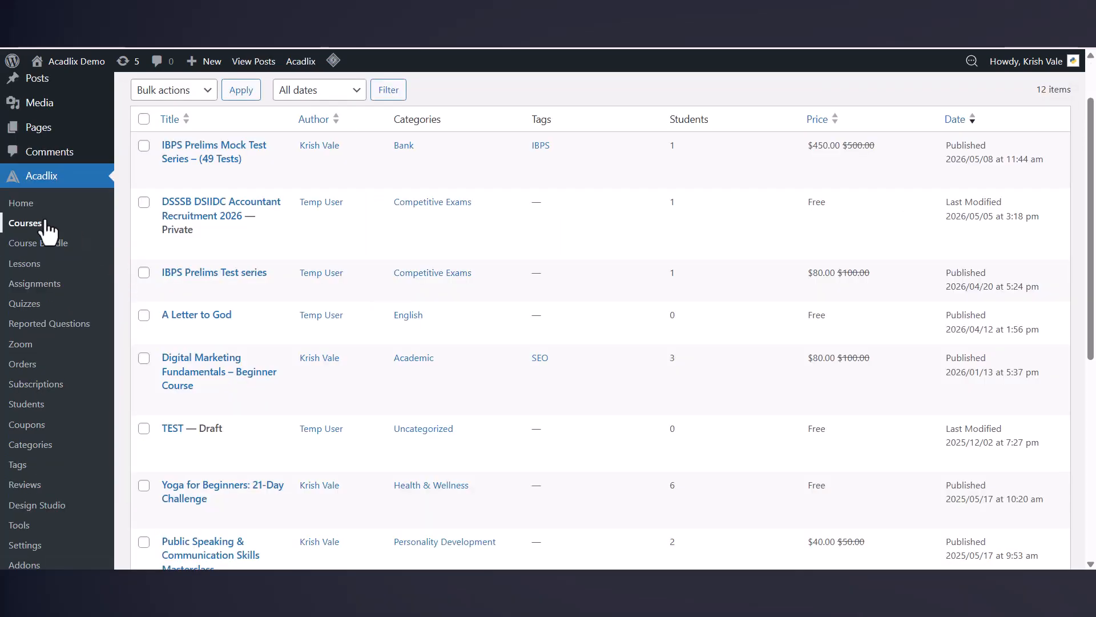
Step: Open the "Yoga for Beginners: 21-Day Challenge" course for editing and show its payment settings
{"action": "scroll", "coordinate": [194, 420], "scroll_direction": "down", "scroll_amount": 1}
{"action": "scroll", "coordinate": [194, 420], "scroll_direction": "down", "scroll_amount": 1}
{"action": "left_click", "coordinate": [170, 447]}
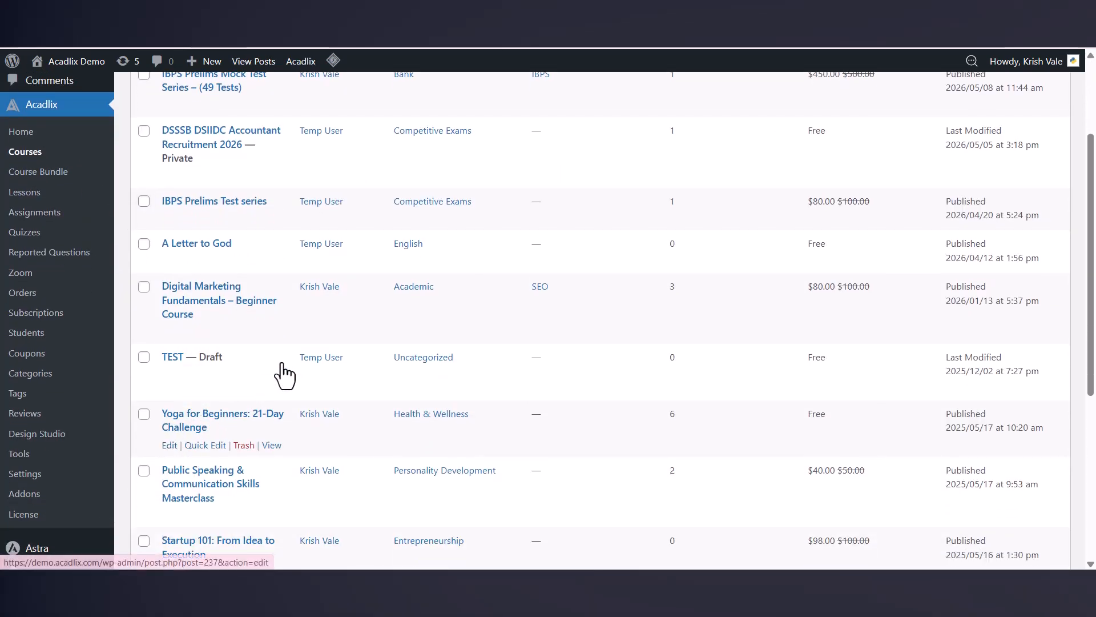
{"action": "scroll", "coordinate": [483, 258], "scroll_direction": "down", "scroll_amount": 15}
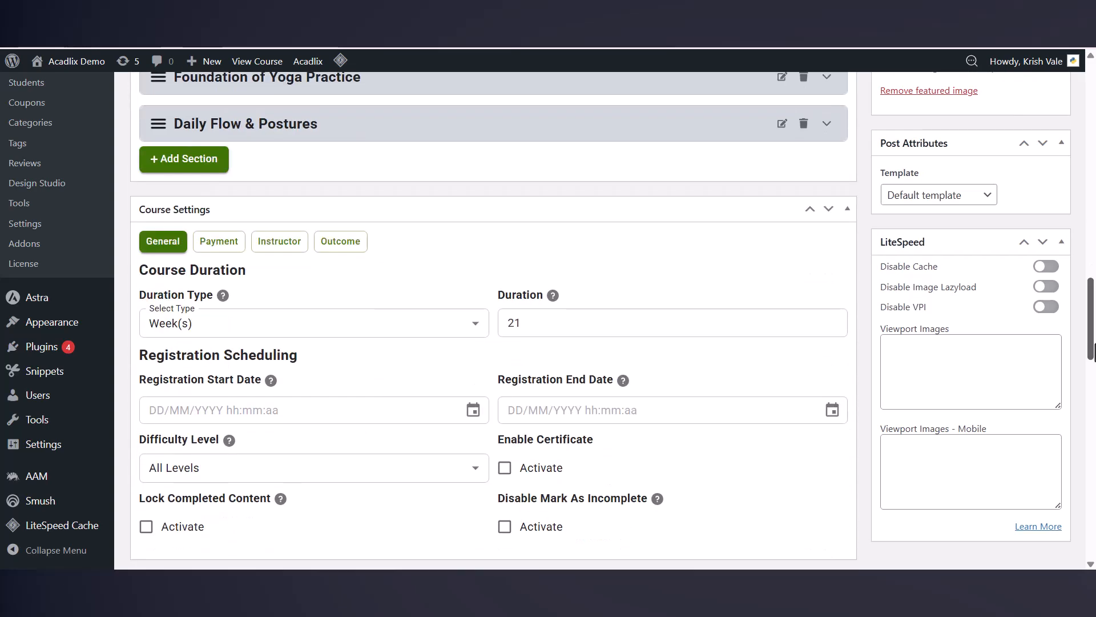
{"action": "left_click", "coordinate": [220, 137]}
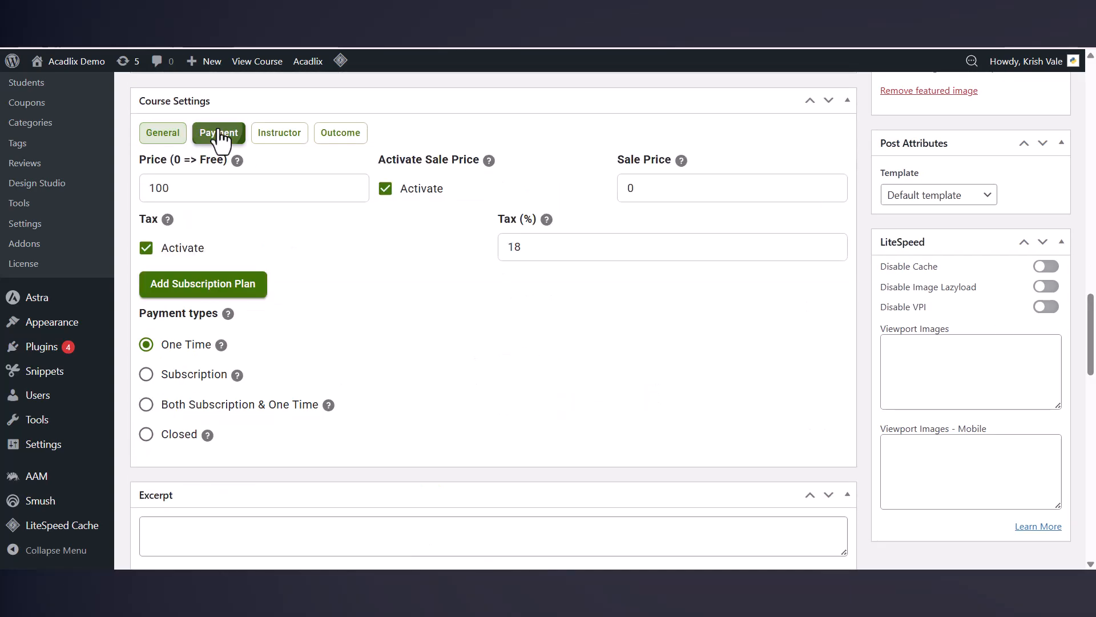
Step: Start a new subscription plan for the course named Monthly, with a price of 50 and a billing cycle of 12
{"action": "left_click", "coordinate": [221, 284]}
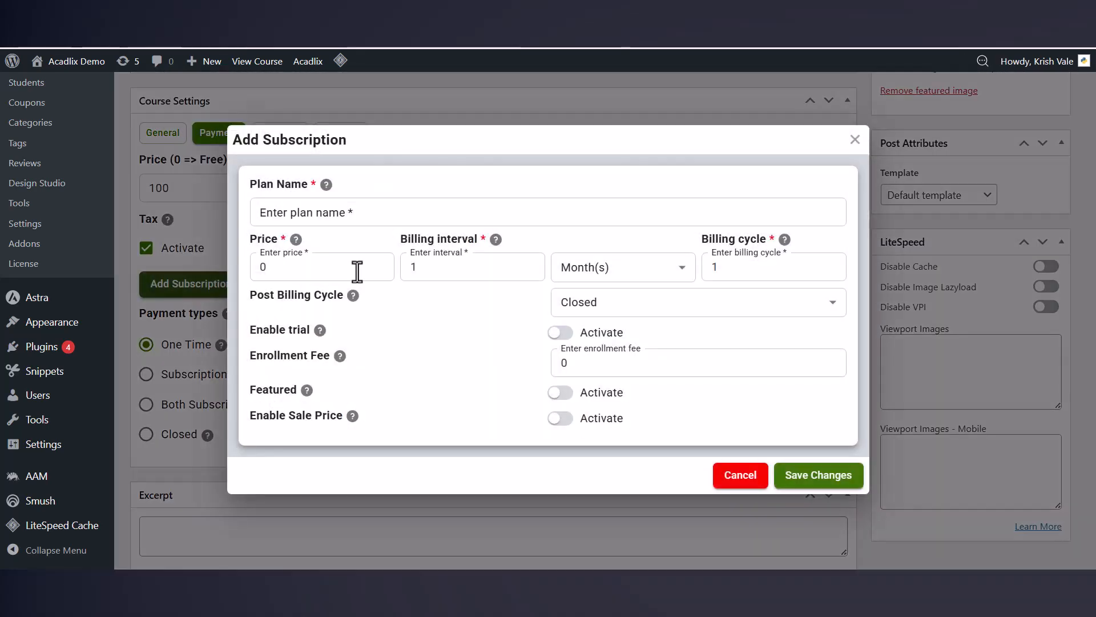
{"action": "left_click", "coordinate": [358, 211]}
{"action": "type", "text": "Monthly"}
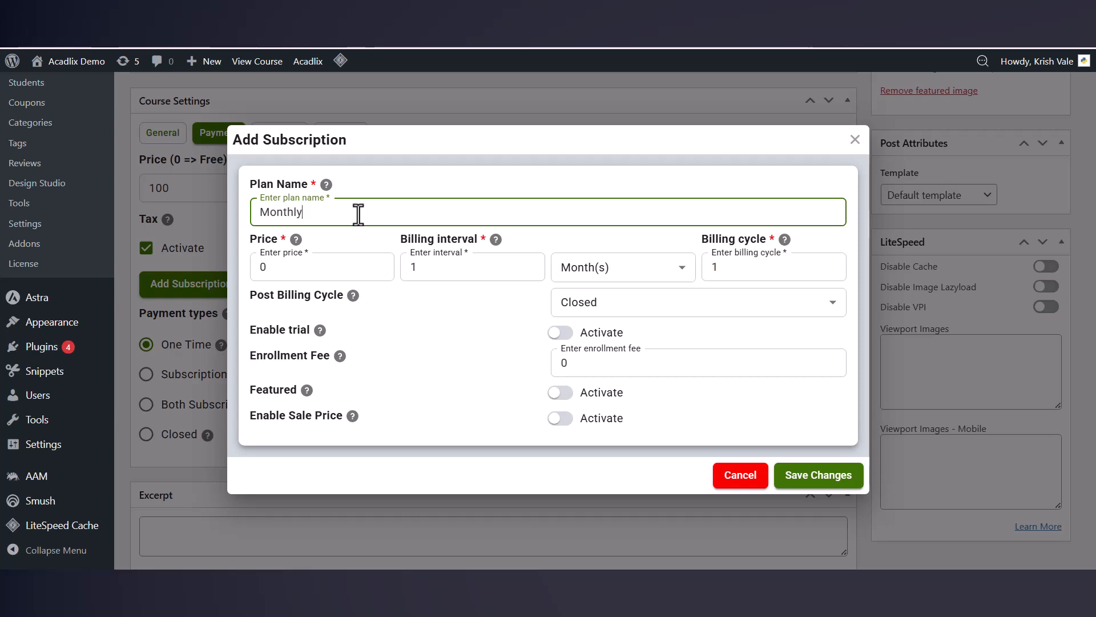
{"action": "double_click", "coordinate": [331, 258]}
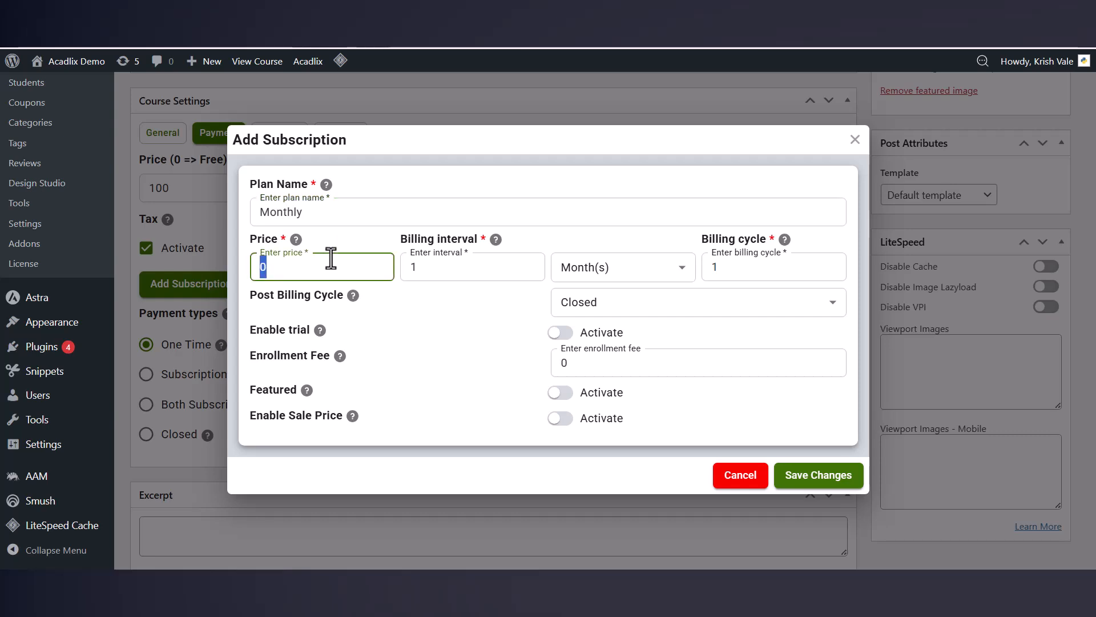
{"action": "type", "text": "50"}
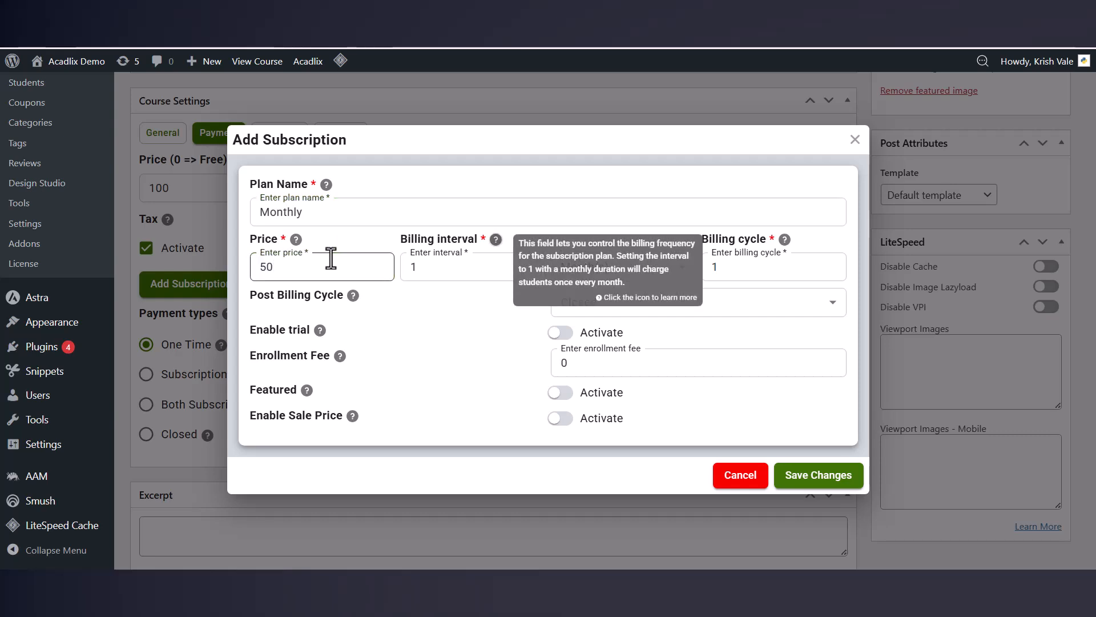
{"action": "left_click", "coordinate": [738, 269]}
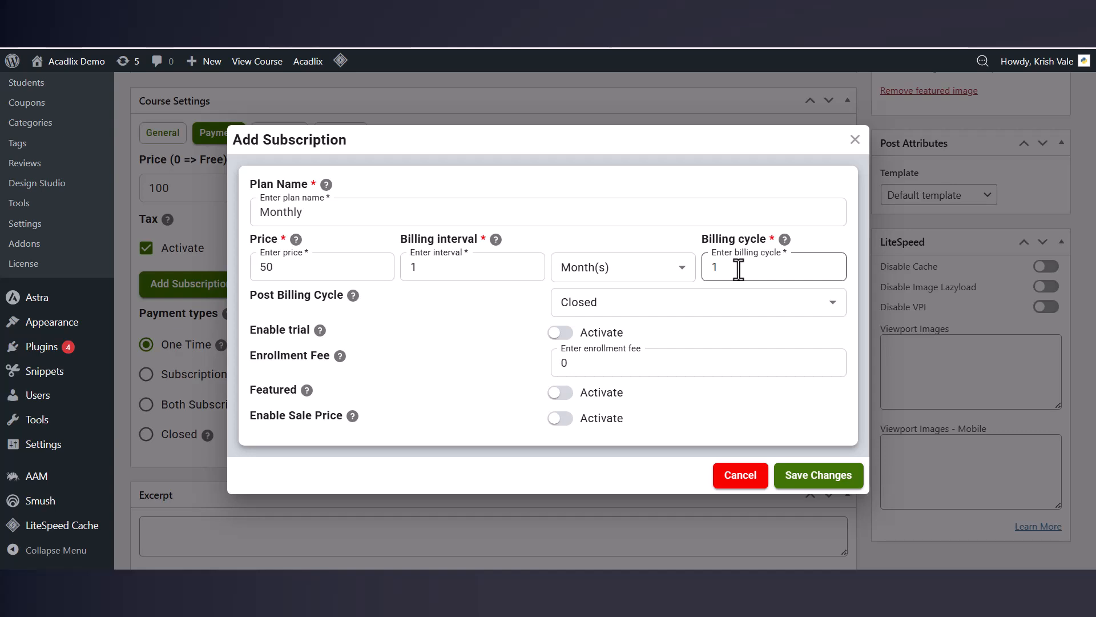
{"action": "type", "text": "2"}
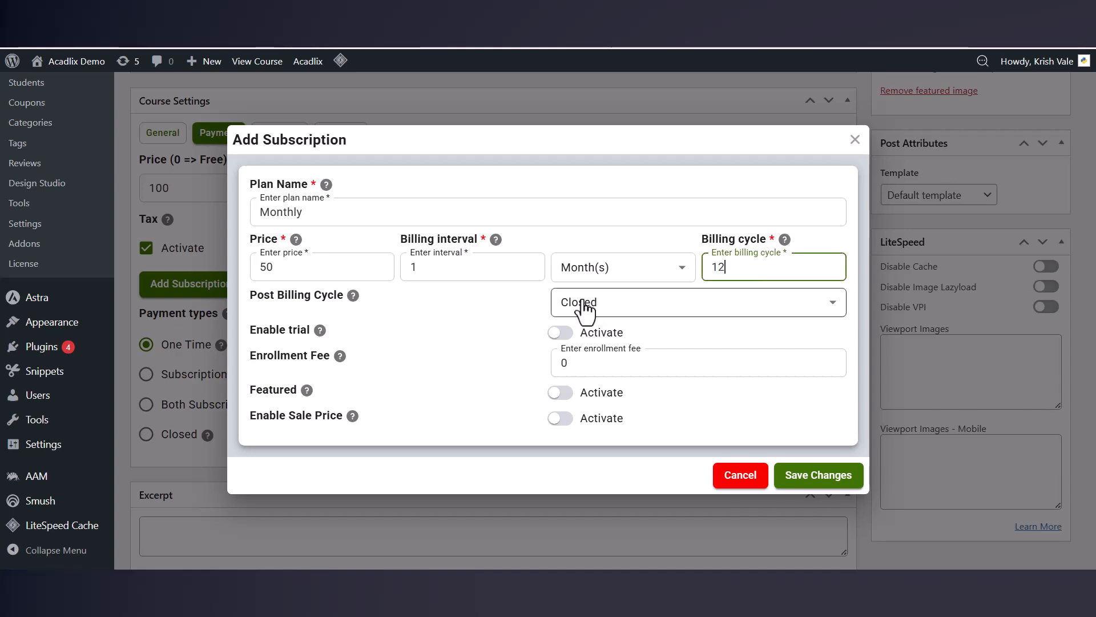
Step: Enable a 7-day trial for the Monthly plan and set its enrollment fee to 10
{"action": "left_click", "coordinate": [561, 333]}
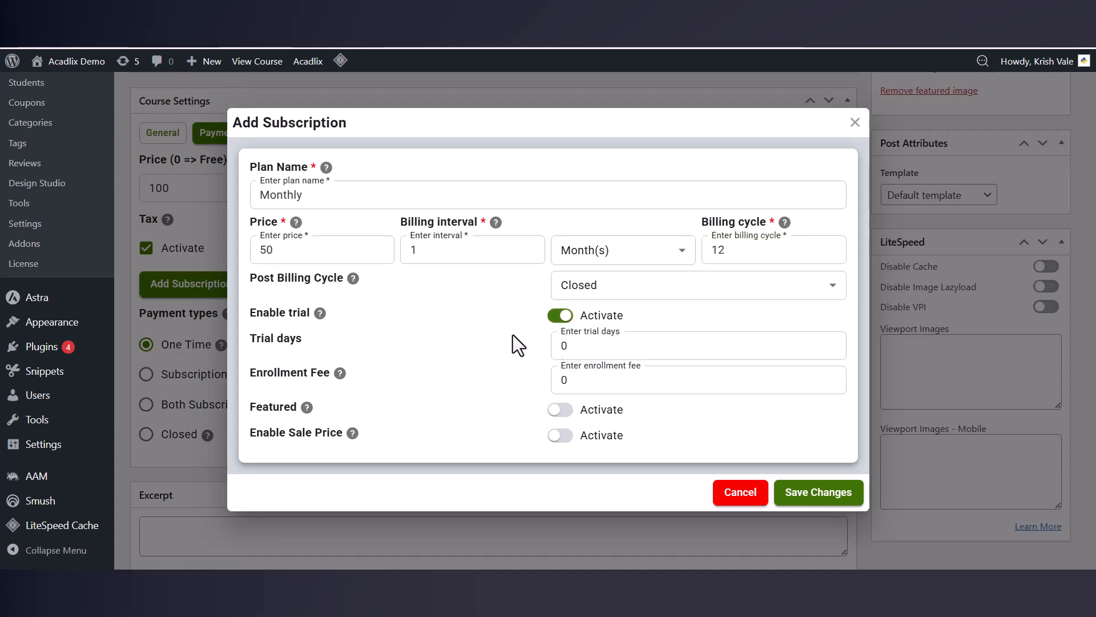
{"action": "double_click", "coordinate": [587, 345]}
{"action": "type", "text": "7"}
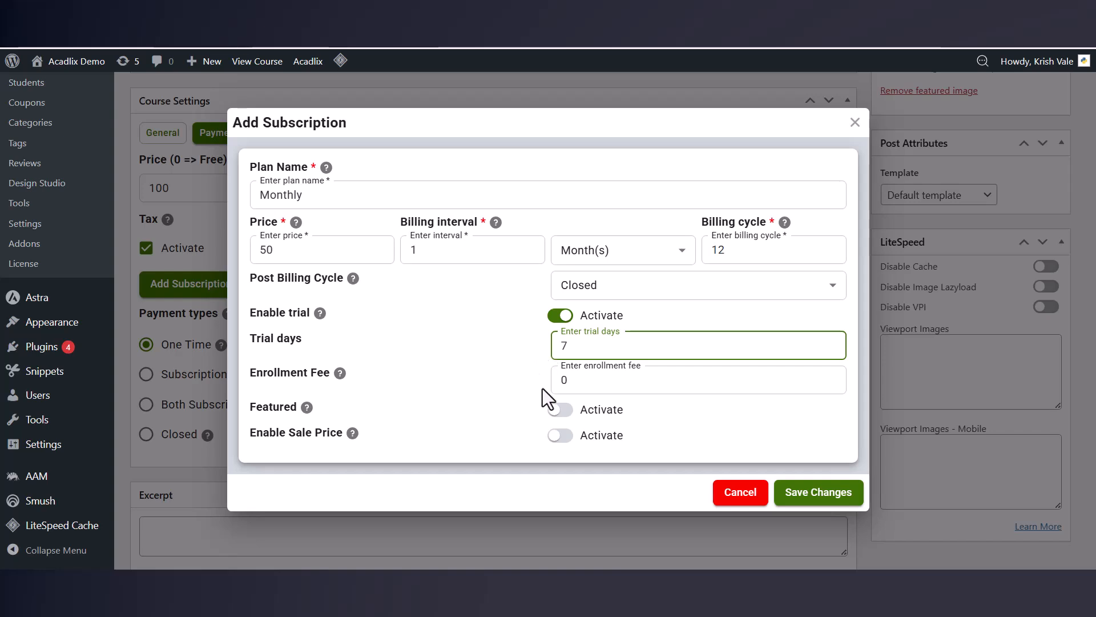
{"action": "double_click", "coordinate": [555, 379]}
{"action": "type", "text": "10"}
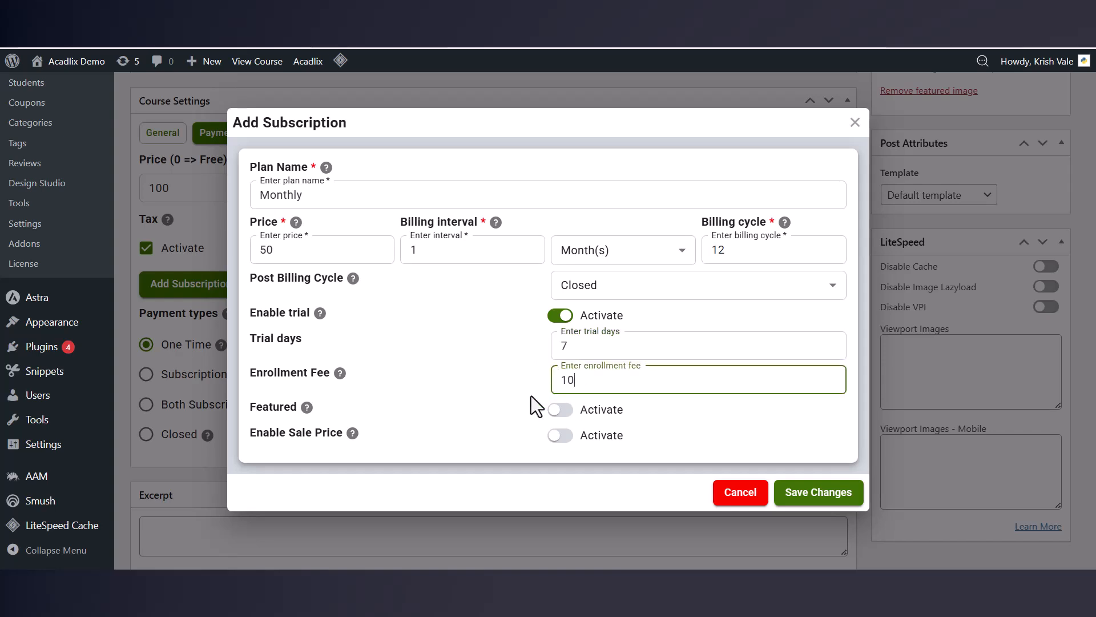
{"action": "left_click", "coordinate": [491, 395]}
Step: Mark the Monthly plan as featured, enable a sale price of 45, and save the plan
{"action": "left_click", "coordinate": [578, 420]}
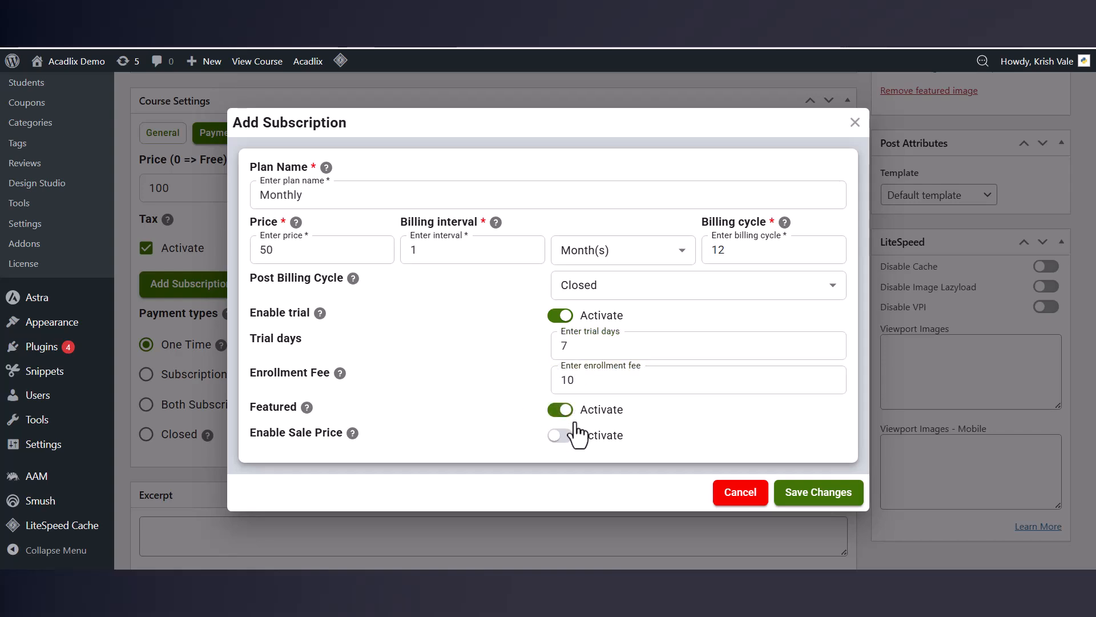
{"action": "left_click", "coordinate": [579, 433]}
{"action": "scroll", "coordinate": [574, 431], "scroll_direction": "down", "scroll_amount": 2}
{"action": "double_click", "coordinate": [557, 374]}
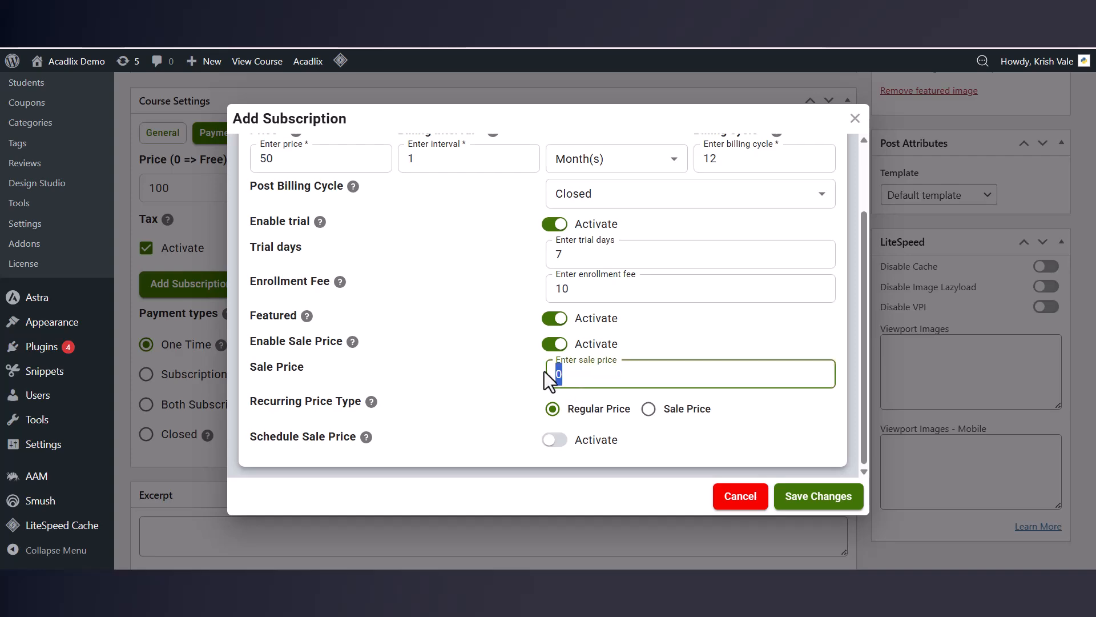
{"action": "type", "text": "45"}
{"action": "left_click", "coordinate": [516, 402]}
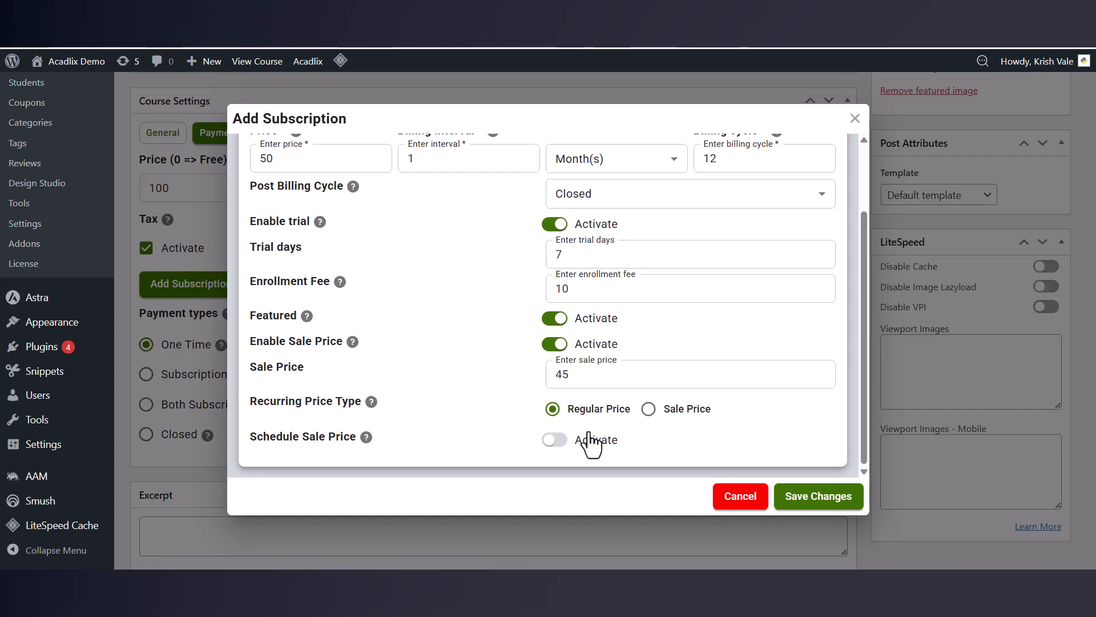
{"action": "left_click", "coordinate": [798, 498]}
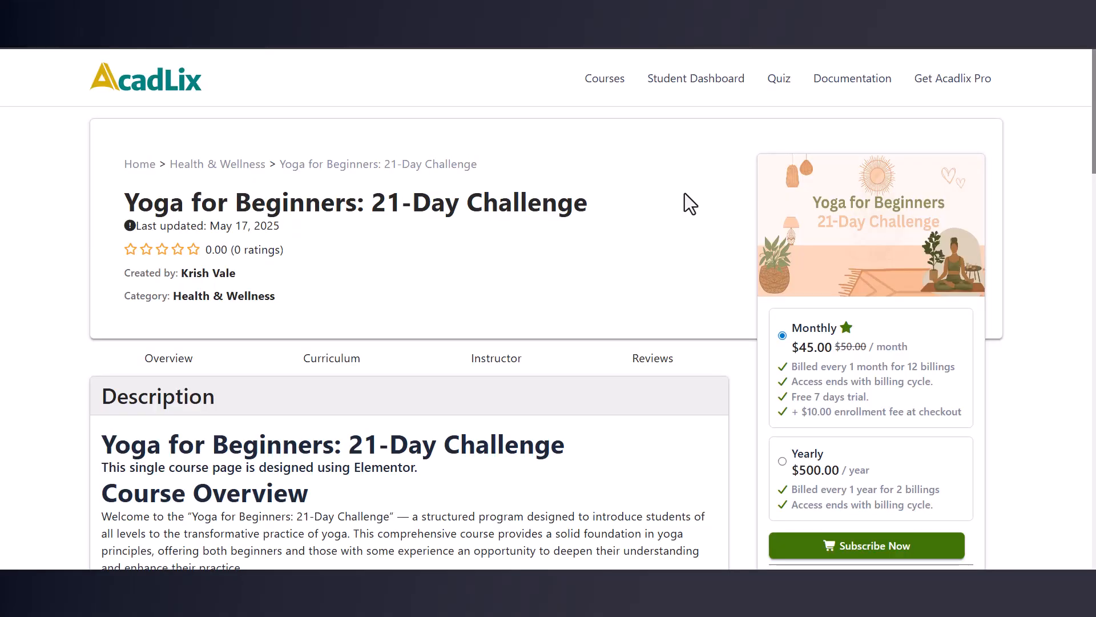
Step: Compare the Yearly and Monthly subscription options on the public course page, leaving Monthly selected
{"action": "scroll", "coordinate": [684, 193], "scroll_direction": "down", "scroll_amount": 3}
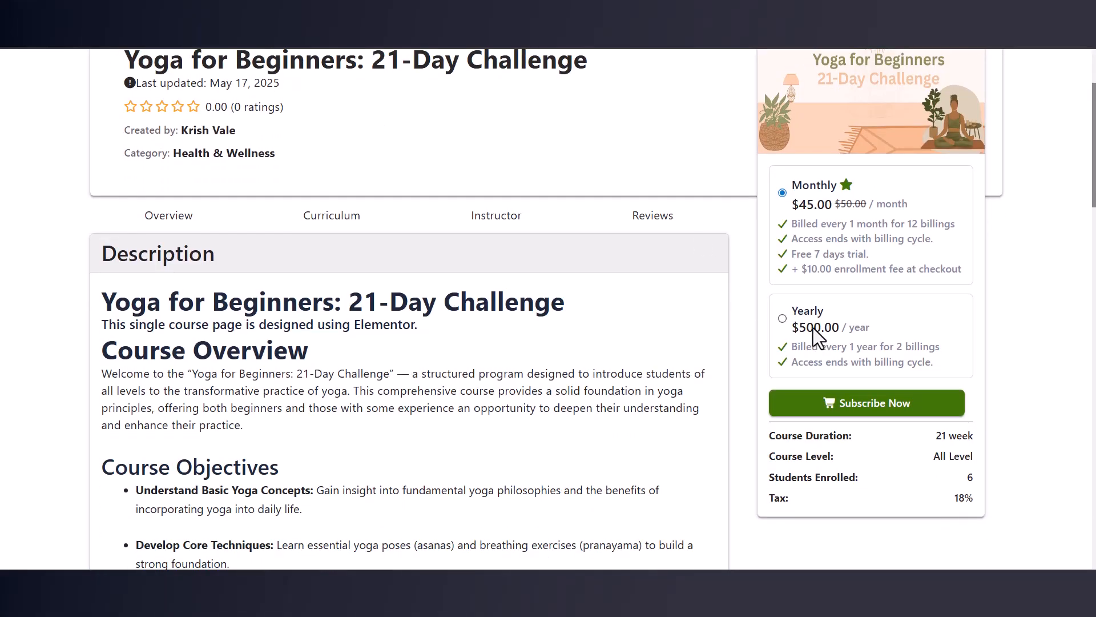
{"action": "left_click", "coordinate": [818, 334]}
{"action": "left_click", "coordinate": [797, 204]}
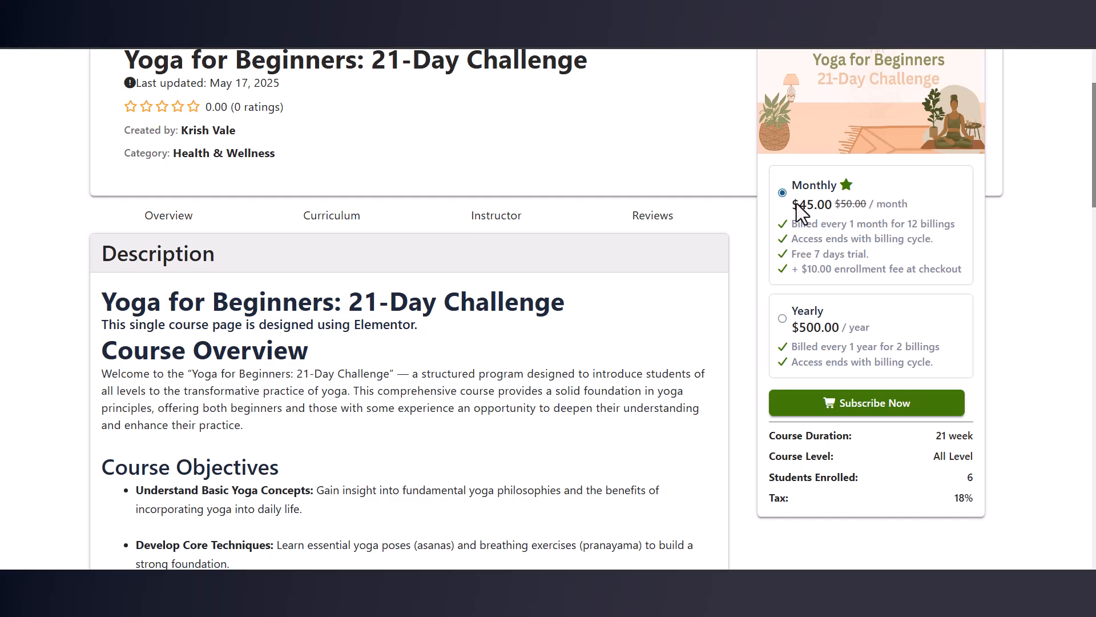